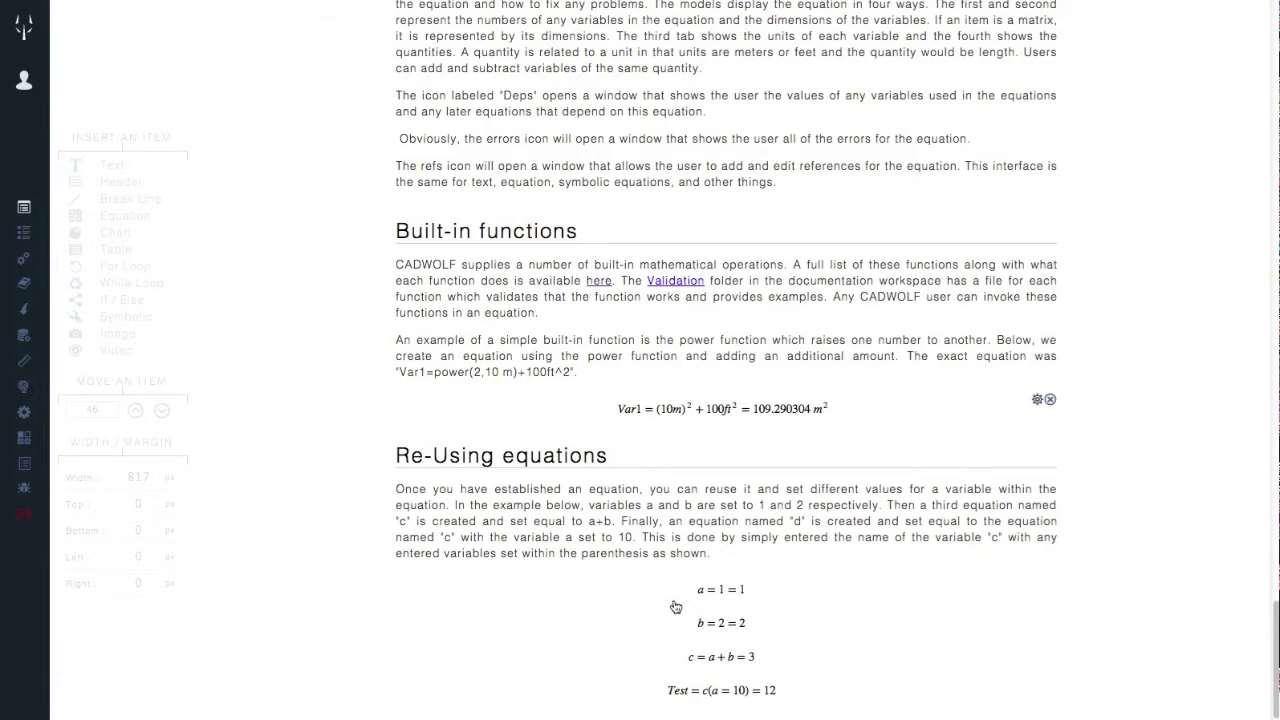
Step: Open the linked list of built-in functions and look through its categories, from elementary operations to trigonometric functions
left_click(598, 280)
scroll(614, 295, "down", 3)
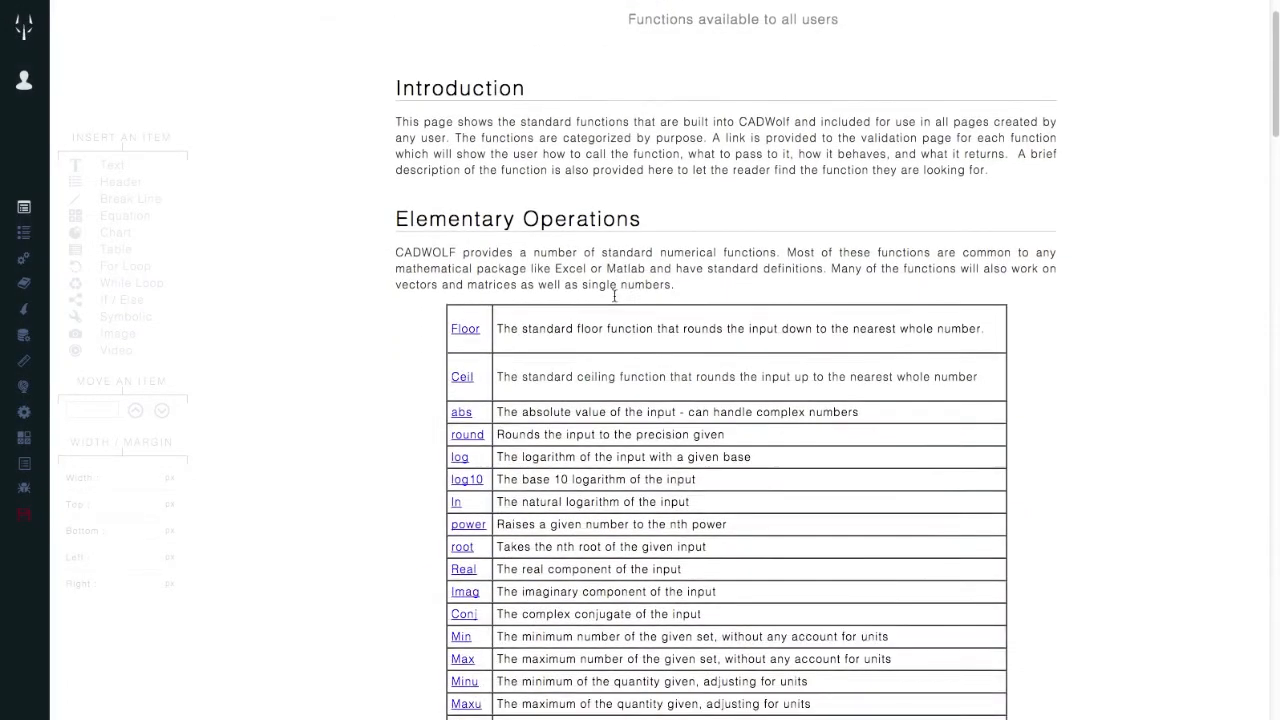
scroll(614, 295, "down", 1)
scroll(614, 295, "down", 4)
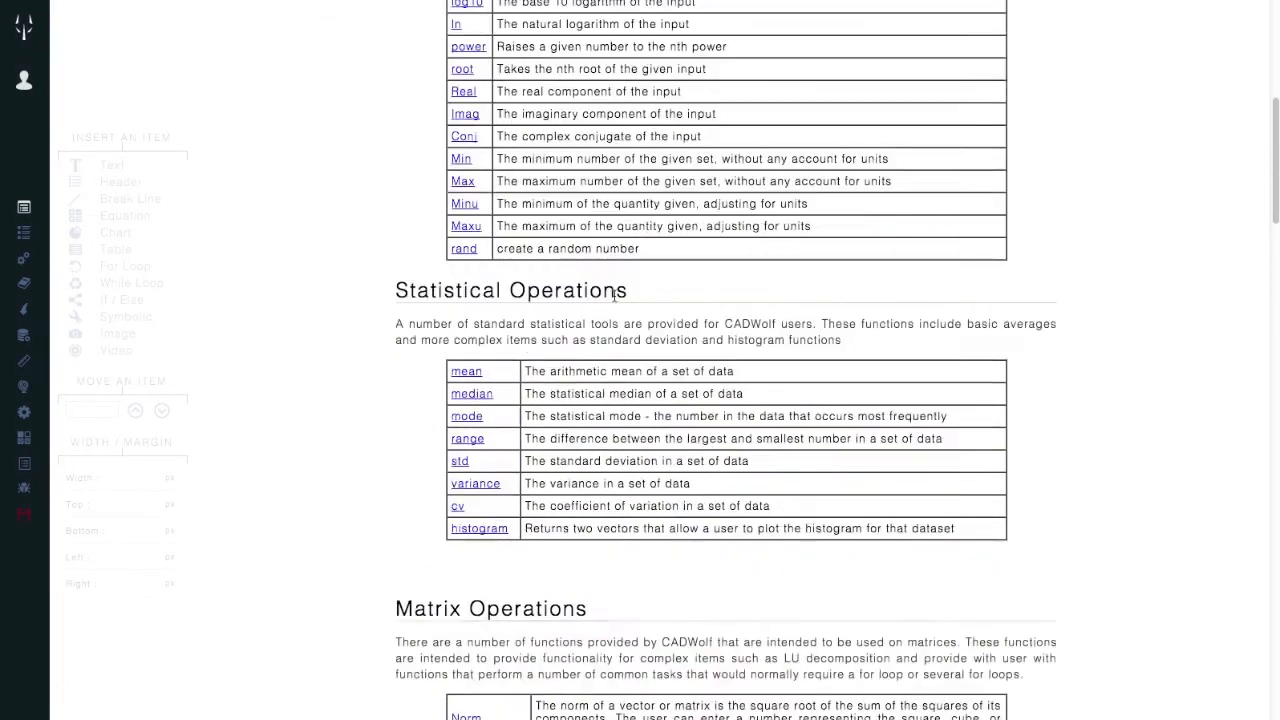
scroll(614, 295, "down", 2)
scroll(614, 295, "down", 6)
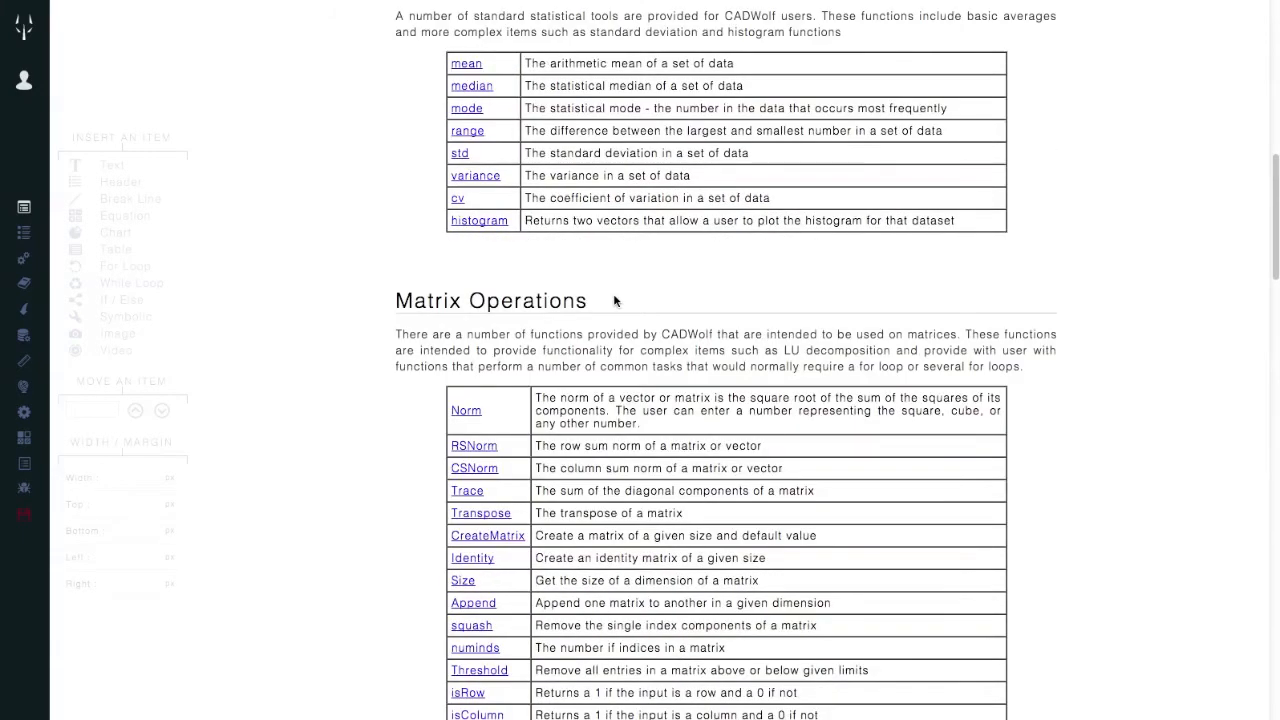
scroll(614, 295, "down", 6)
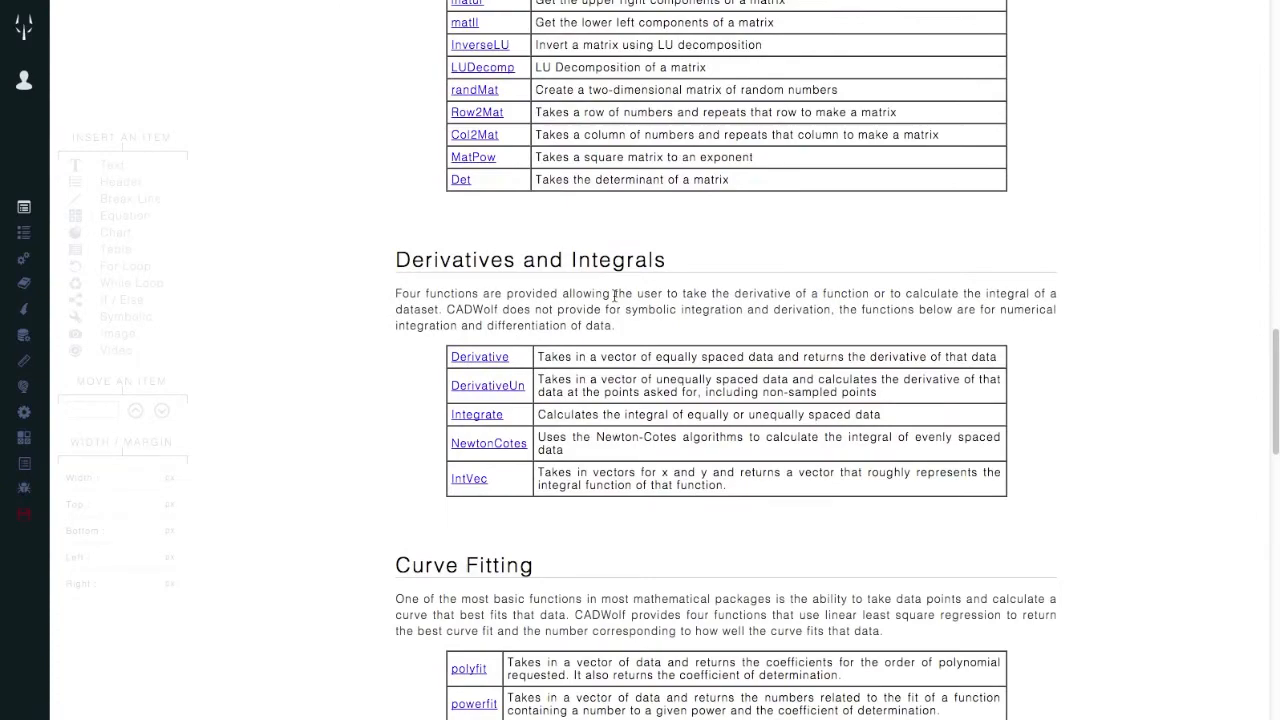
scroll(614, 295, "down", 2)
scroll(614, 295, "down", 4)
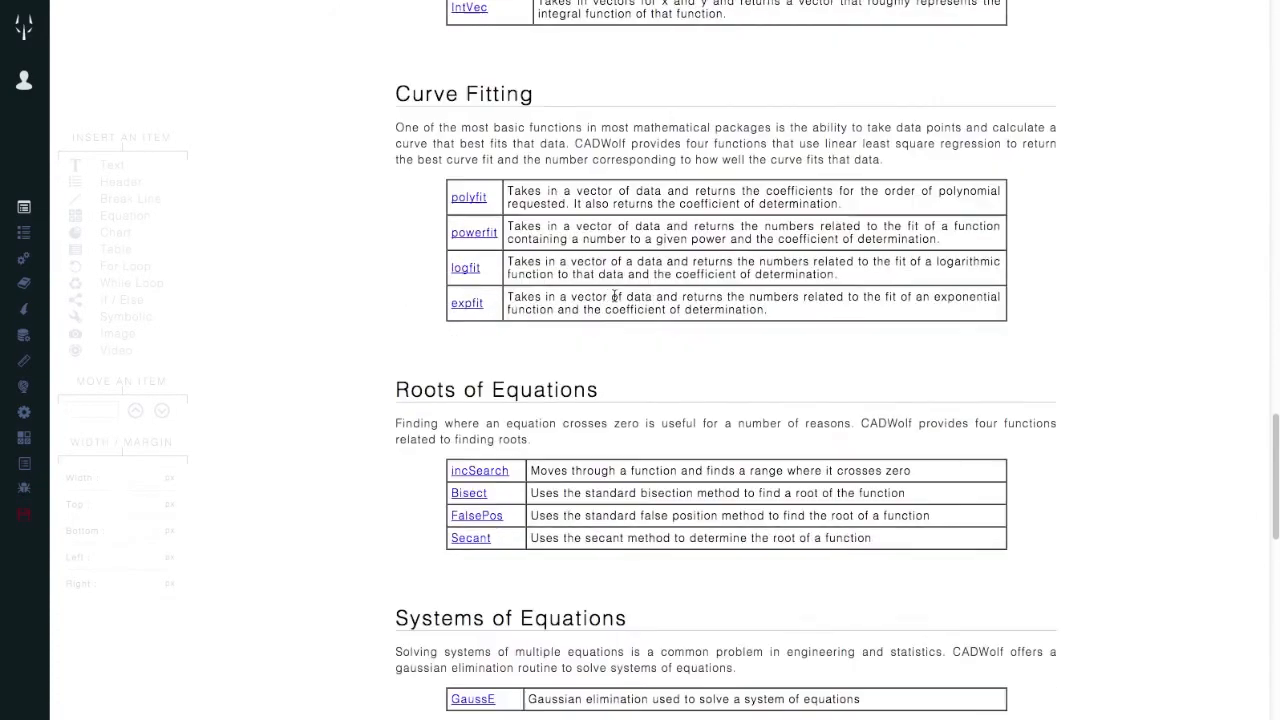
scroll(614, 295, "down", 2)
scroll(614, 297, "down", 8)
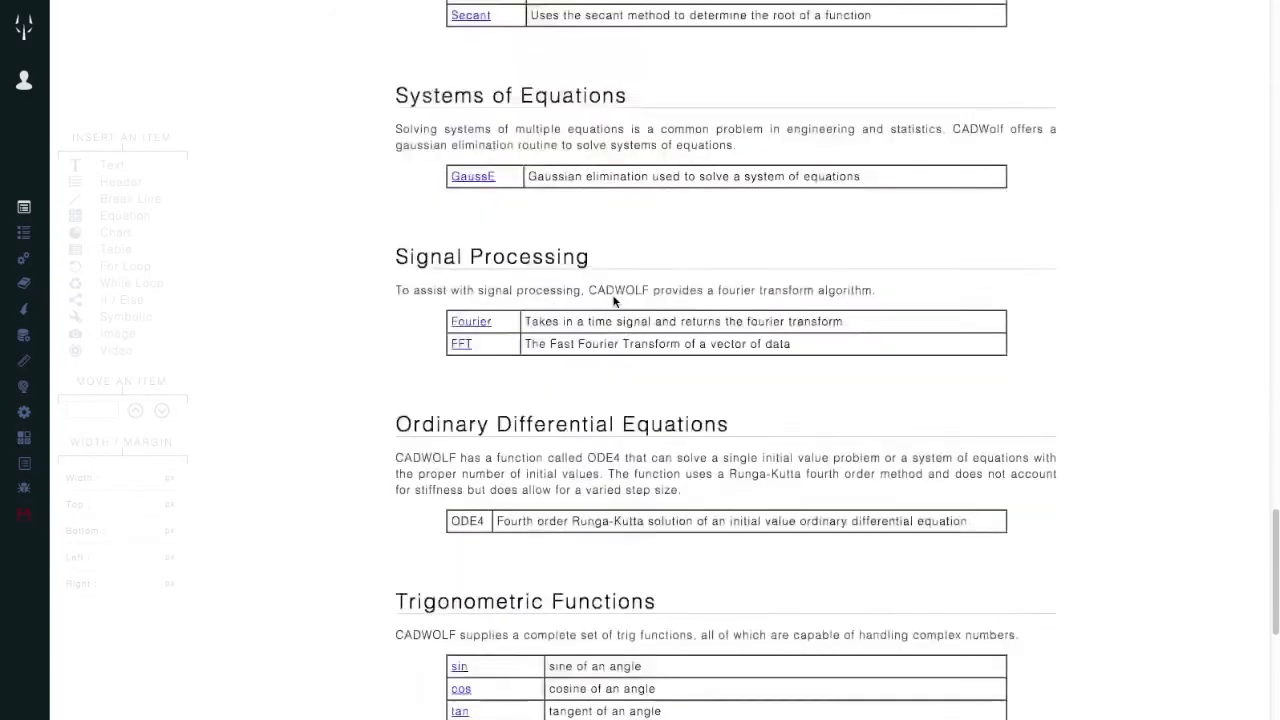
scroll(614, 300, "down", 2)
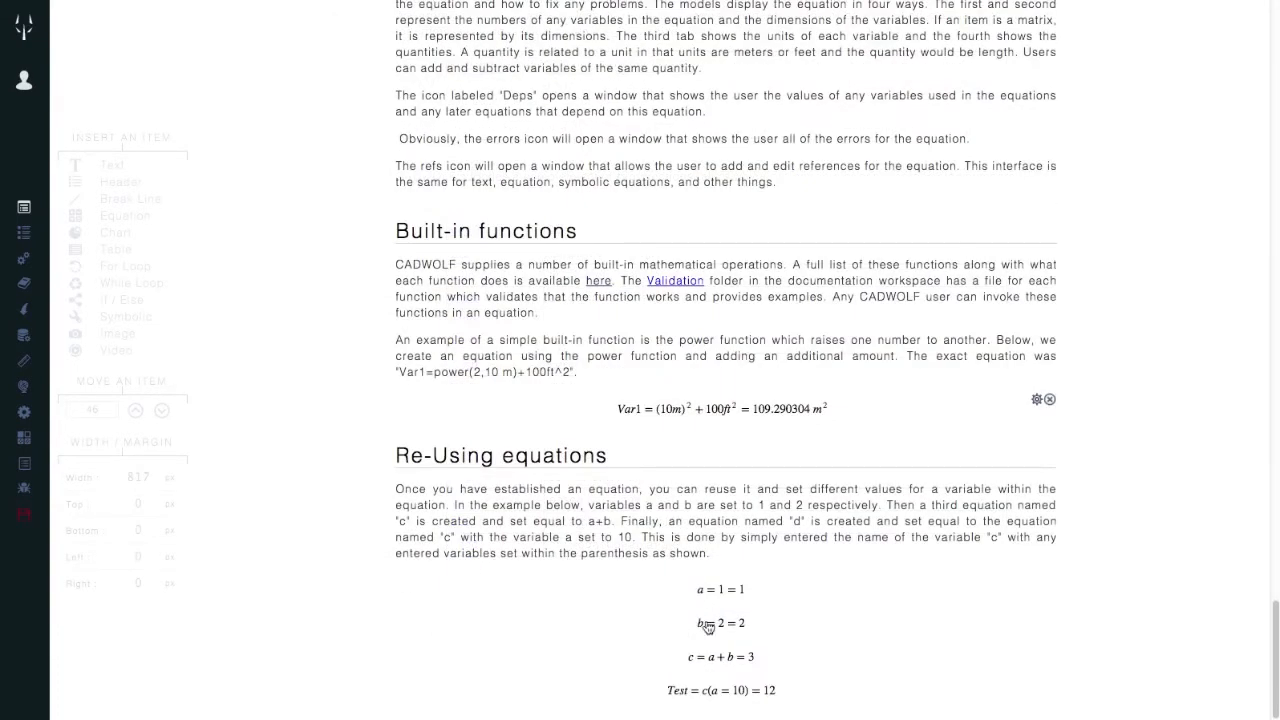
Step: Change the Test equation under Re-Using equations to evaluate c with a set to 5
left_click(733, 701)
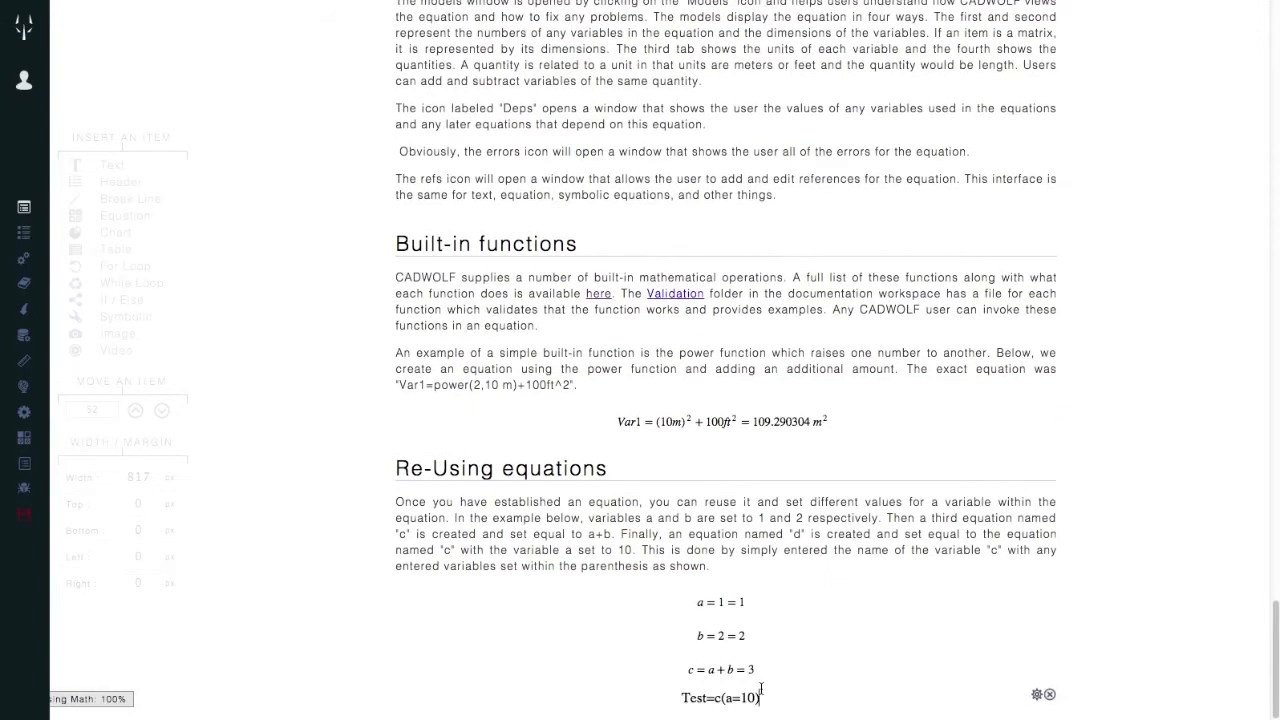
key("Left")
key("Left")
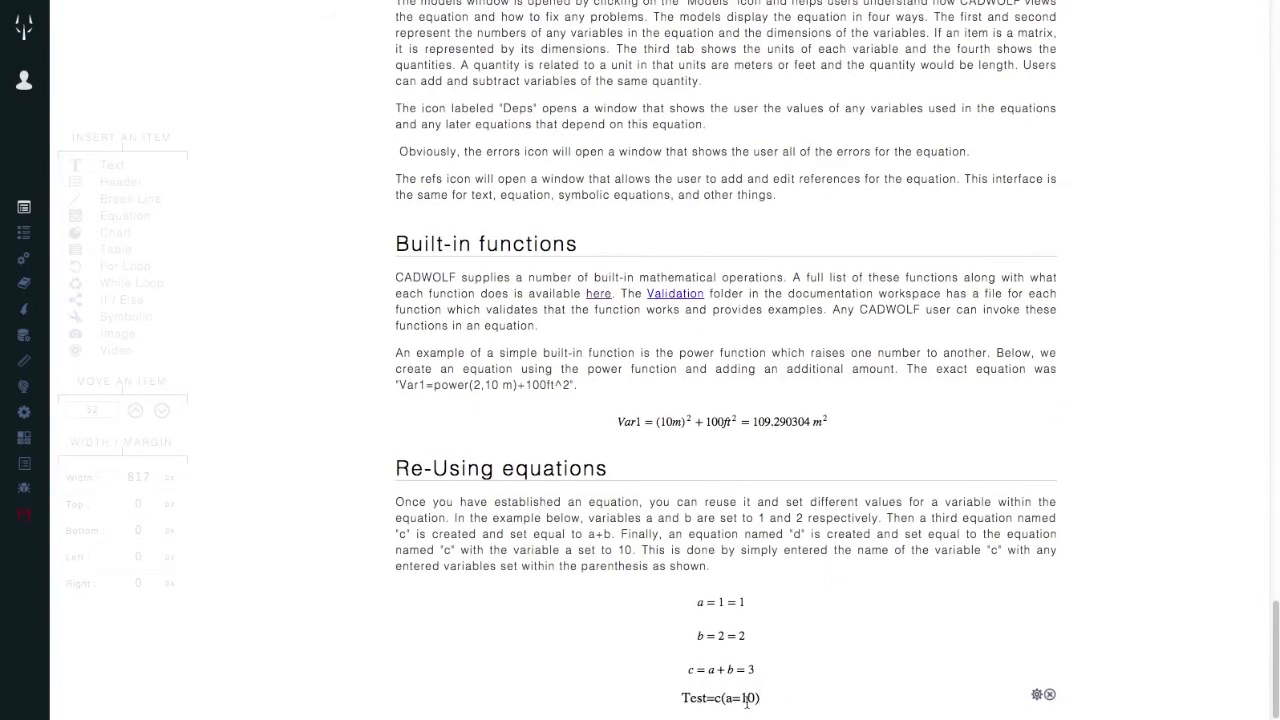
key("BackSpace")
key("Delete")
type("5")
key("Return")
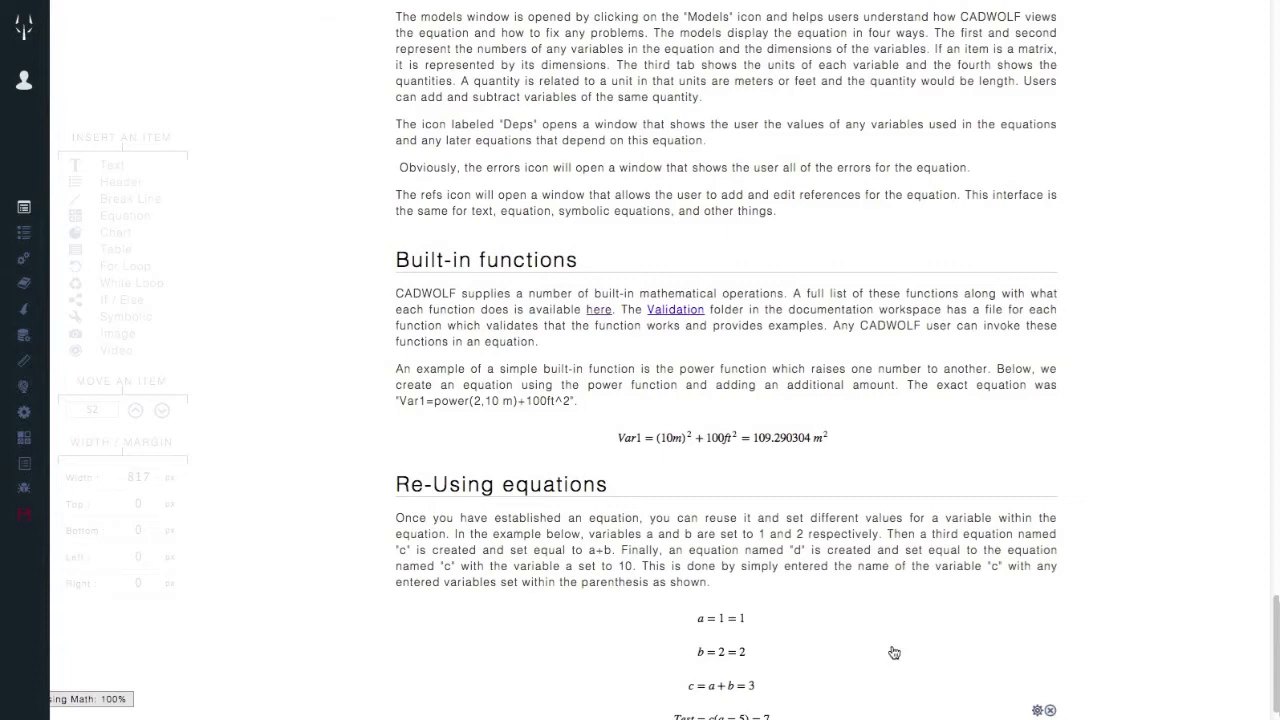
scroll(894, 652, "down", 1)
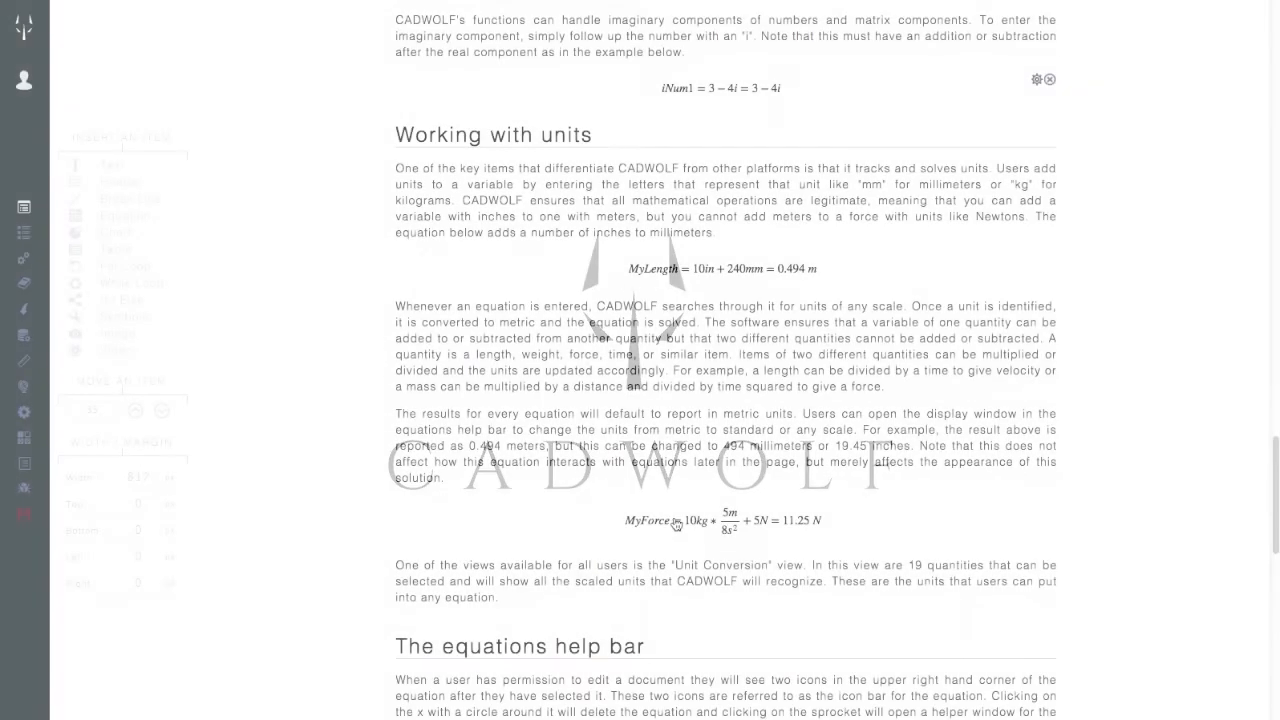
Step: Change the force added at the end of the MyForce equation to 10 N
left_click(676, 521)
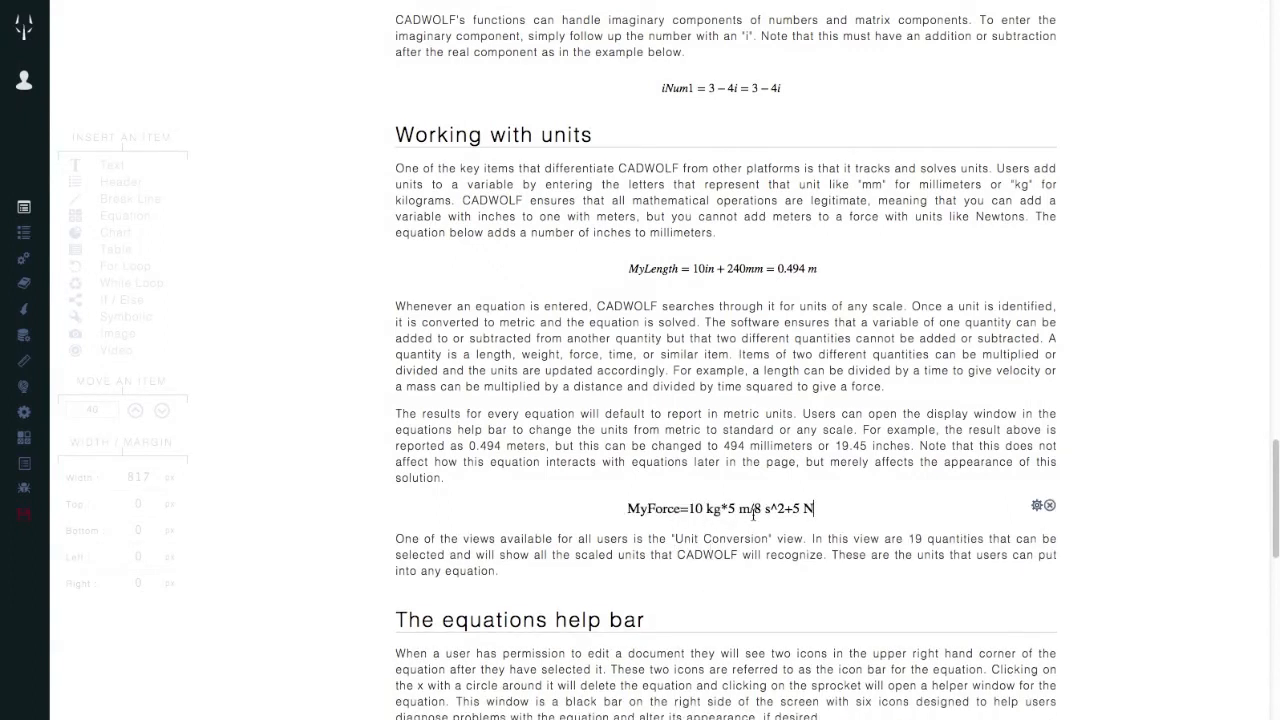
key("Return")
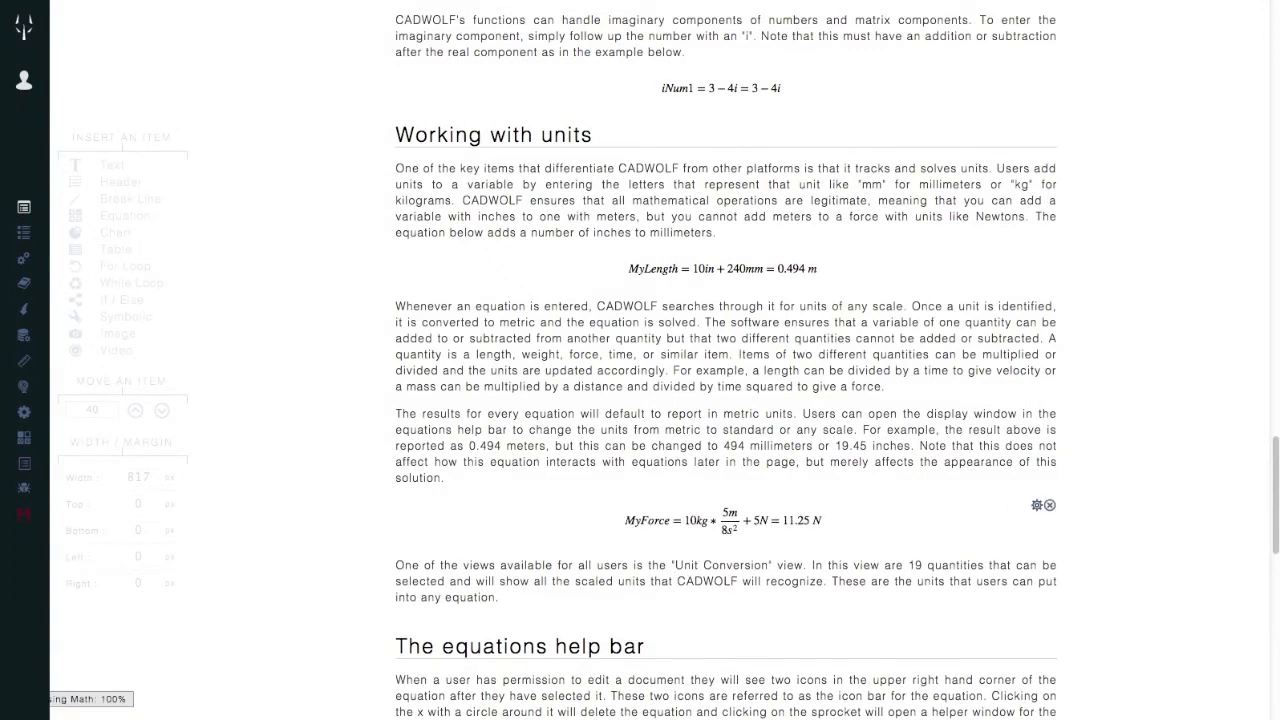
left_click(756, 520)
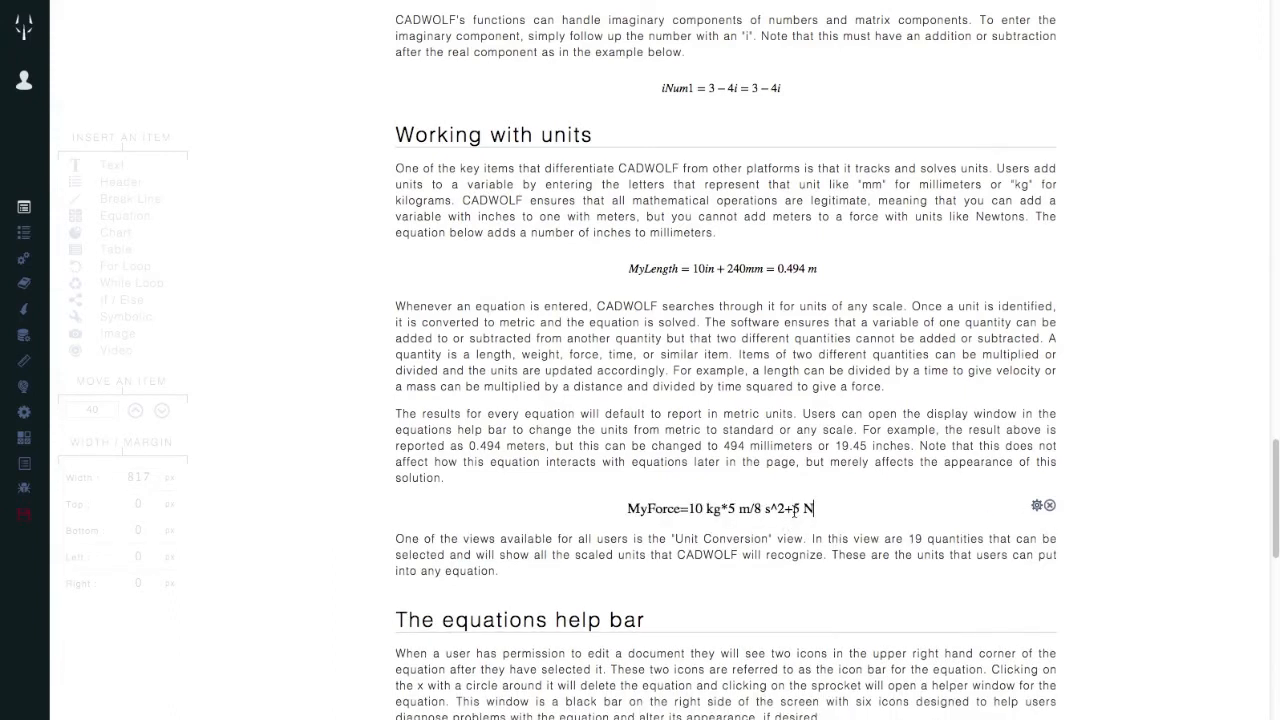
key("Delete")
type("10")
key("Return")
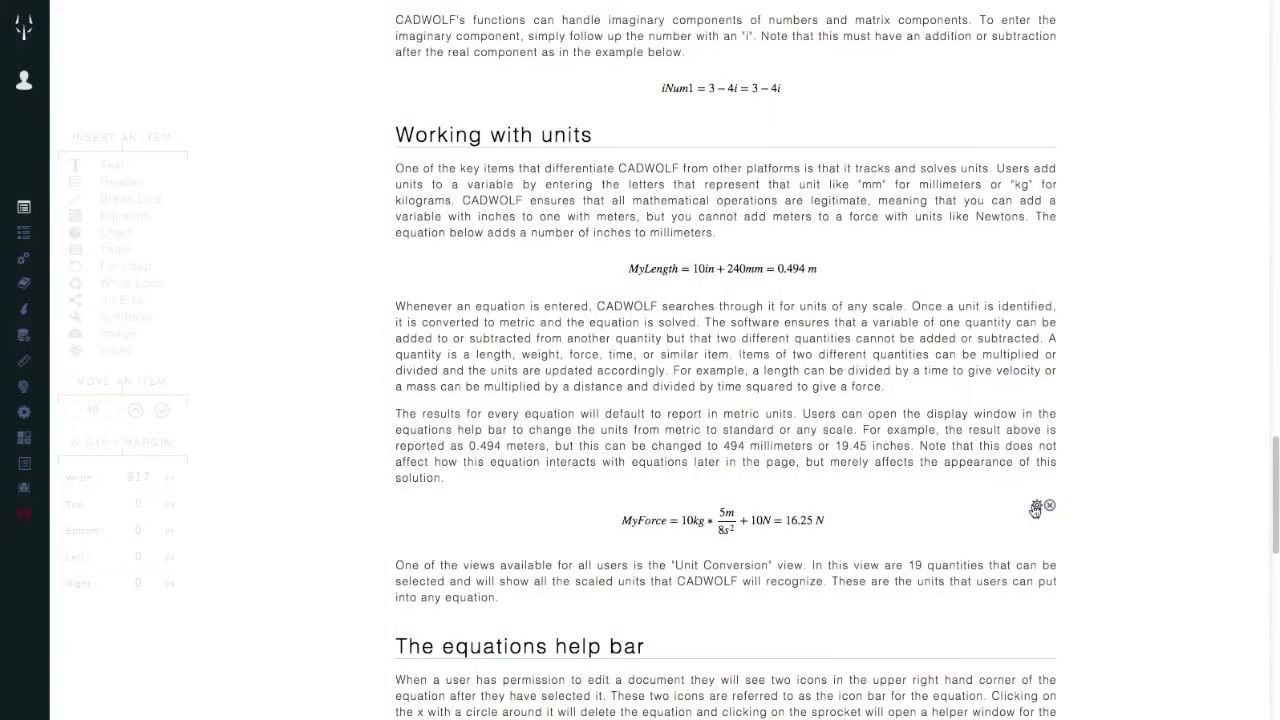
Step: Review the MyForce equation's info, display options, and its numbers, dimensions, units and quantities models
left_click(1251, 106)
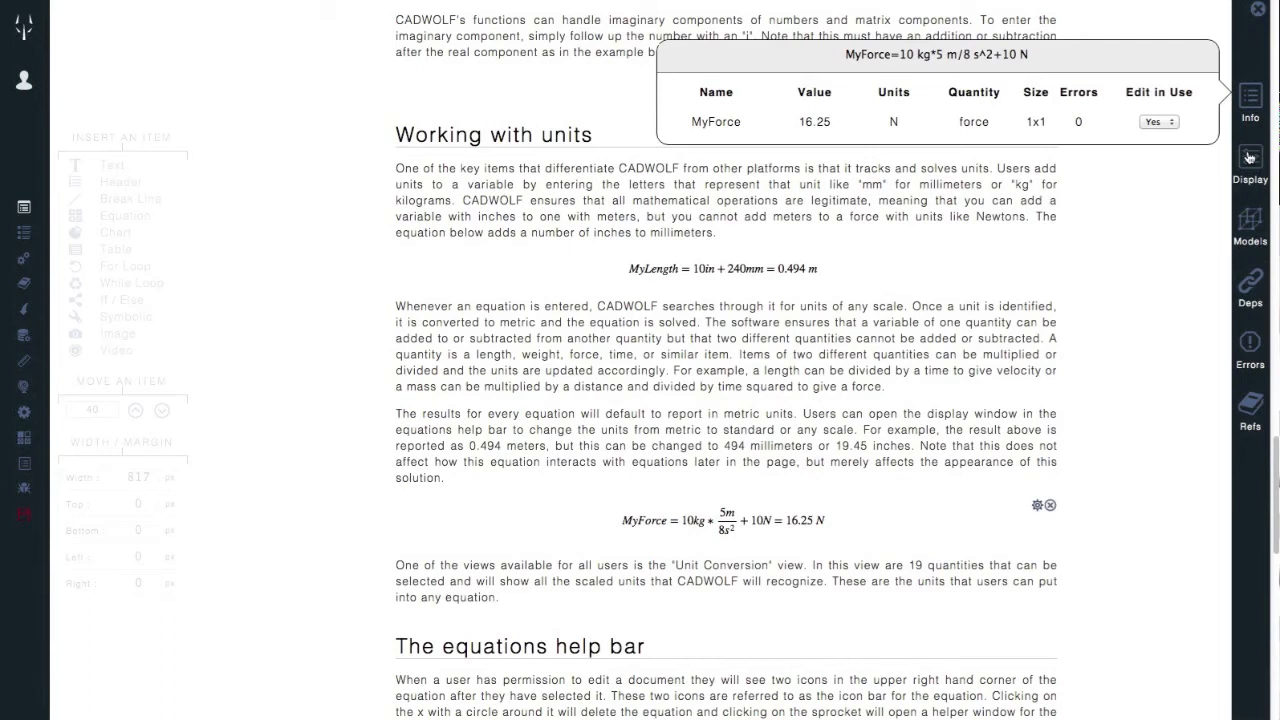
left_click(1248, 157)
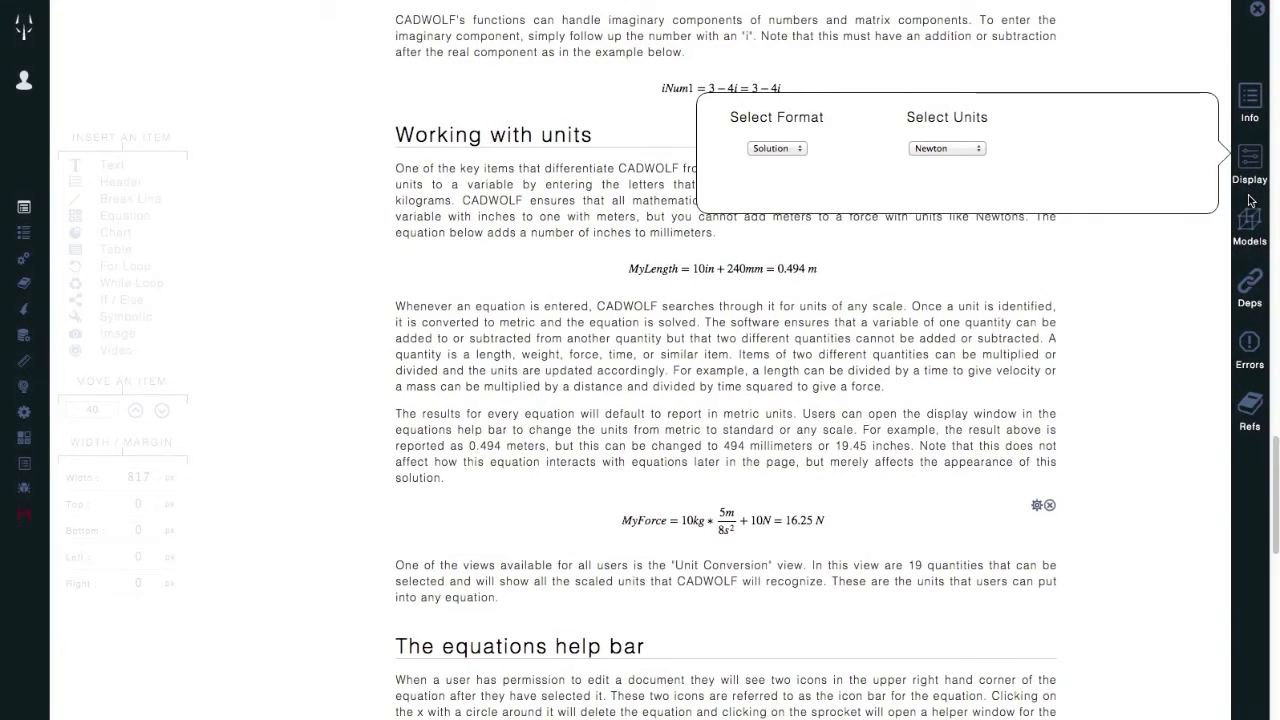
left_click(1250, 222)
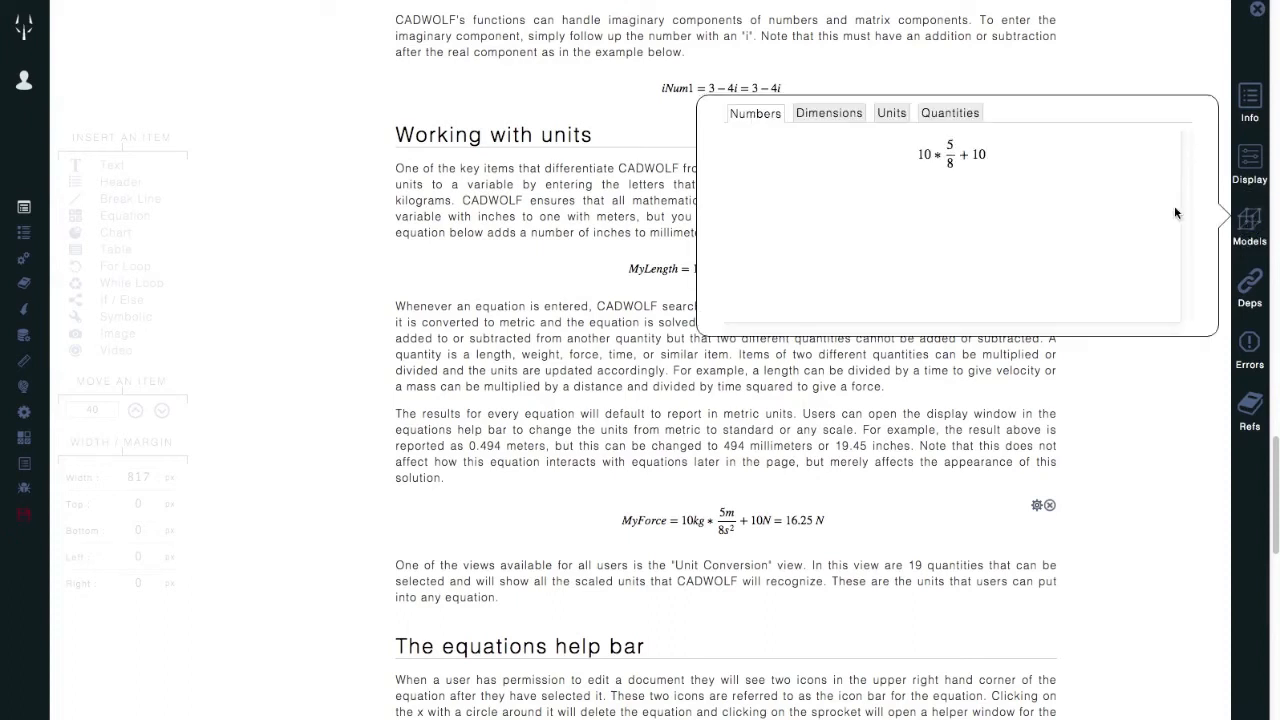
left_click(820, 117)
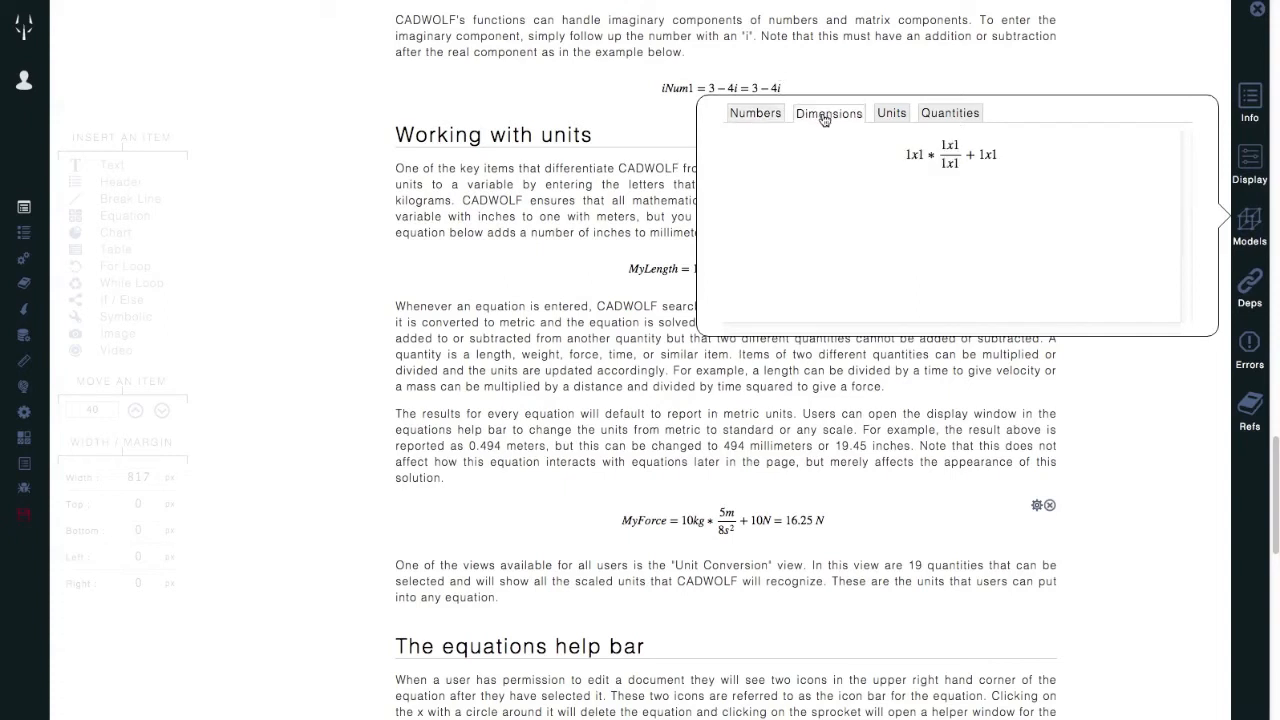
left_click(899, 117)
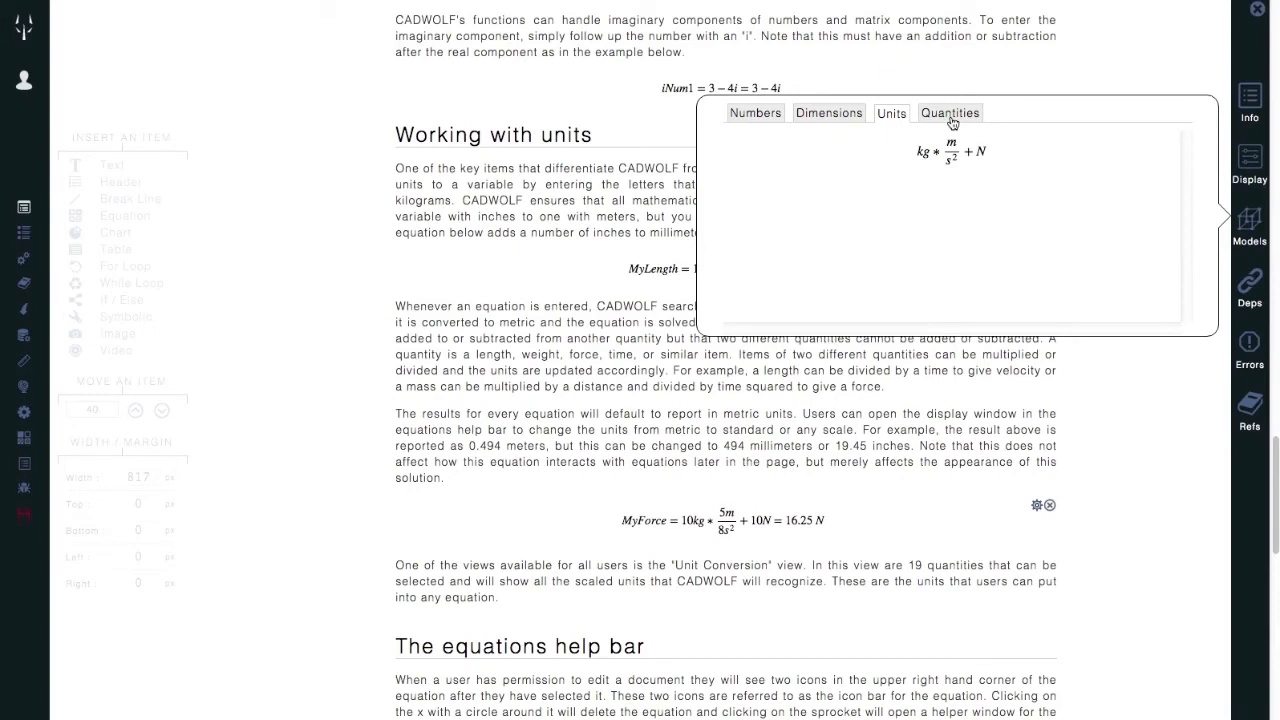
left_click(952, 118)
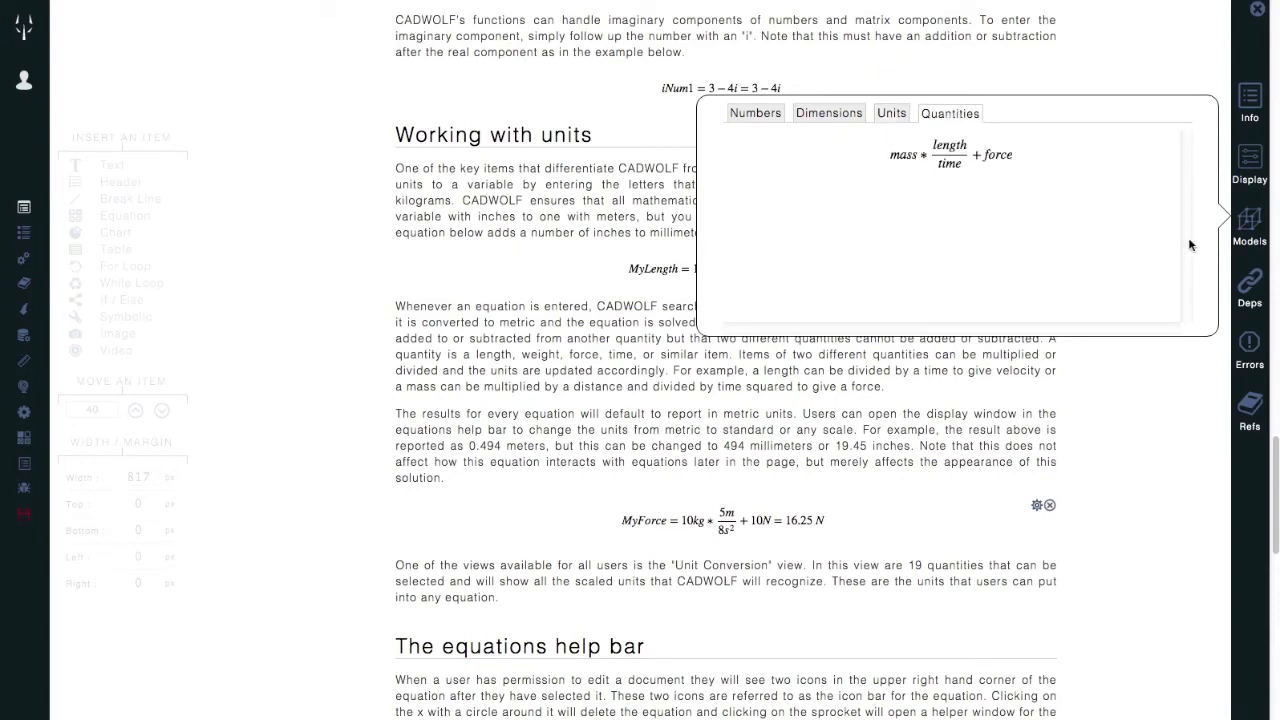
Step: Check the MyForce equation's dependencies, errors and references
left_click(1253, 284)
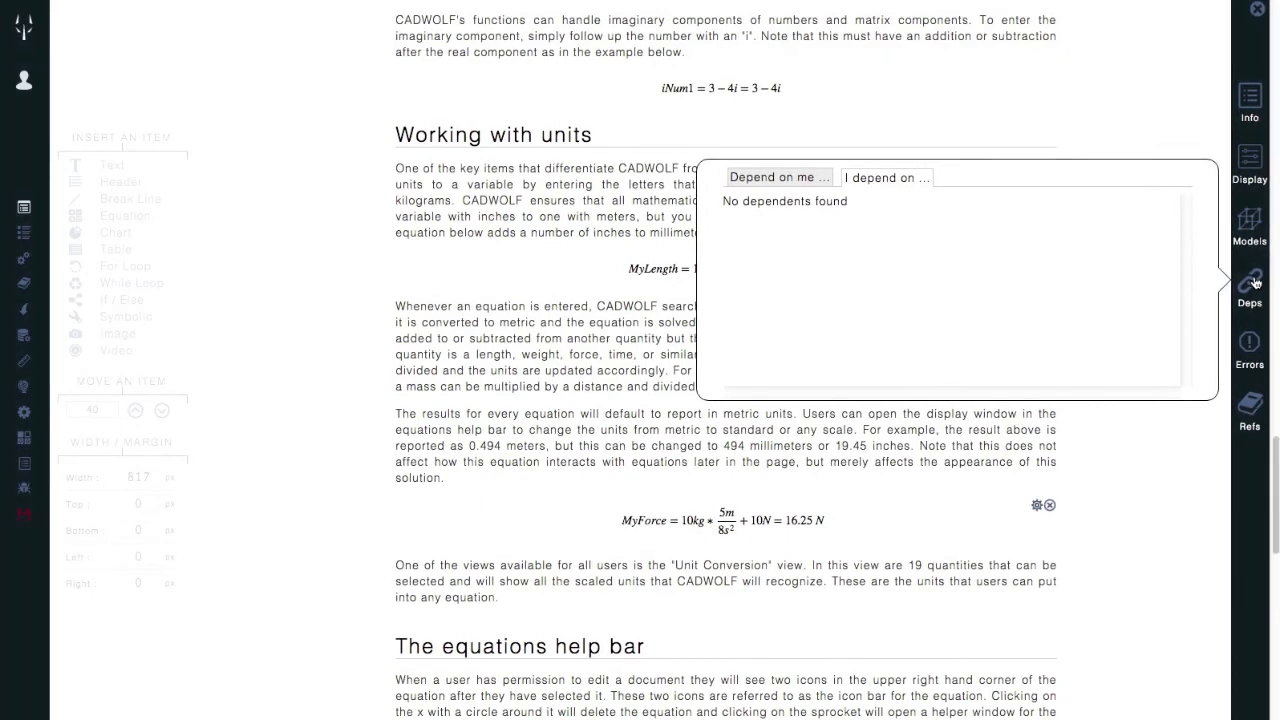
left_click(1252, 347)
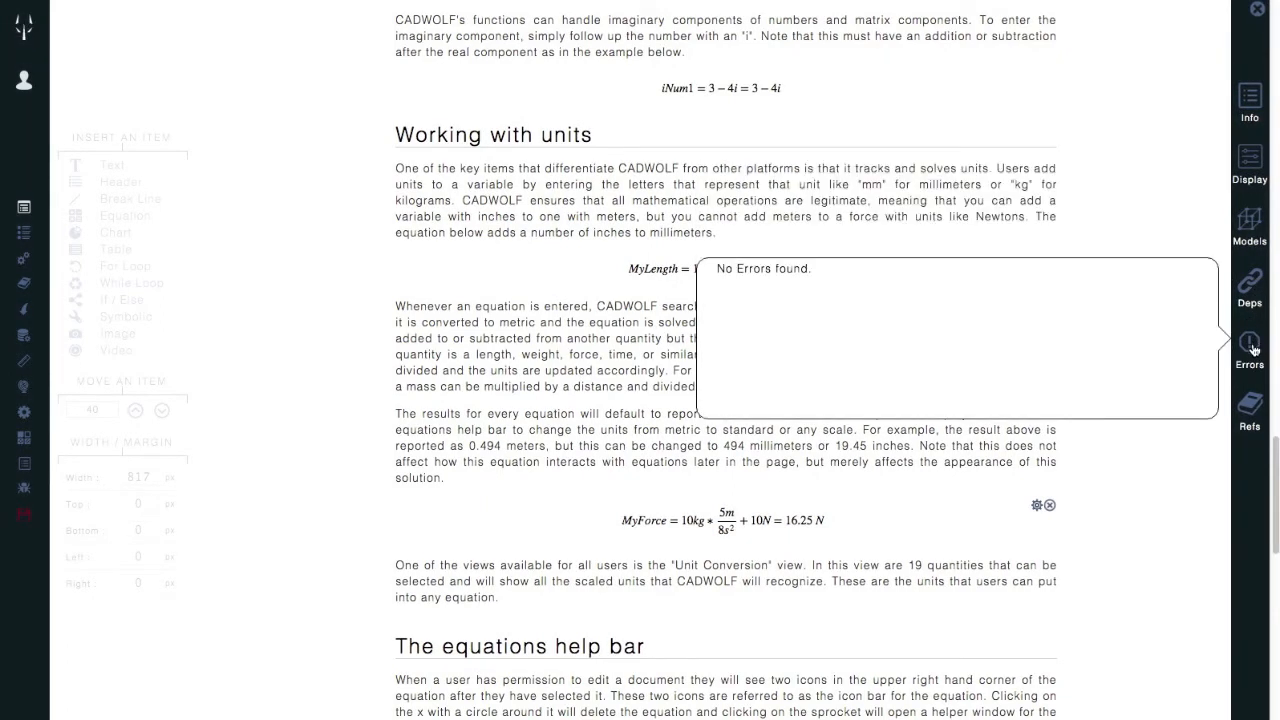
left_click(1250, 403)
left_click(1250, 416)
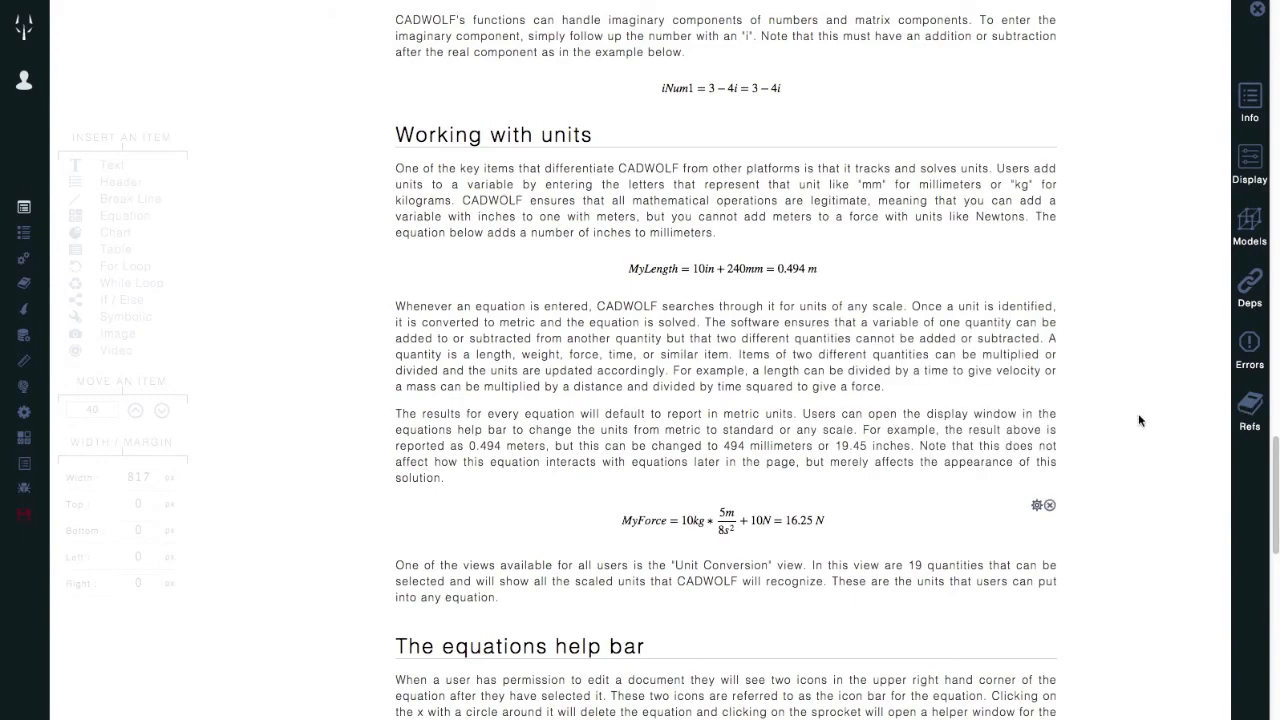
Step: Check which equations depend on distance2 and which equations distance2 depends on
scroll(1088, 350, "up", 10)
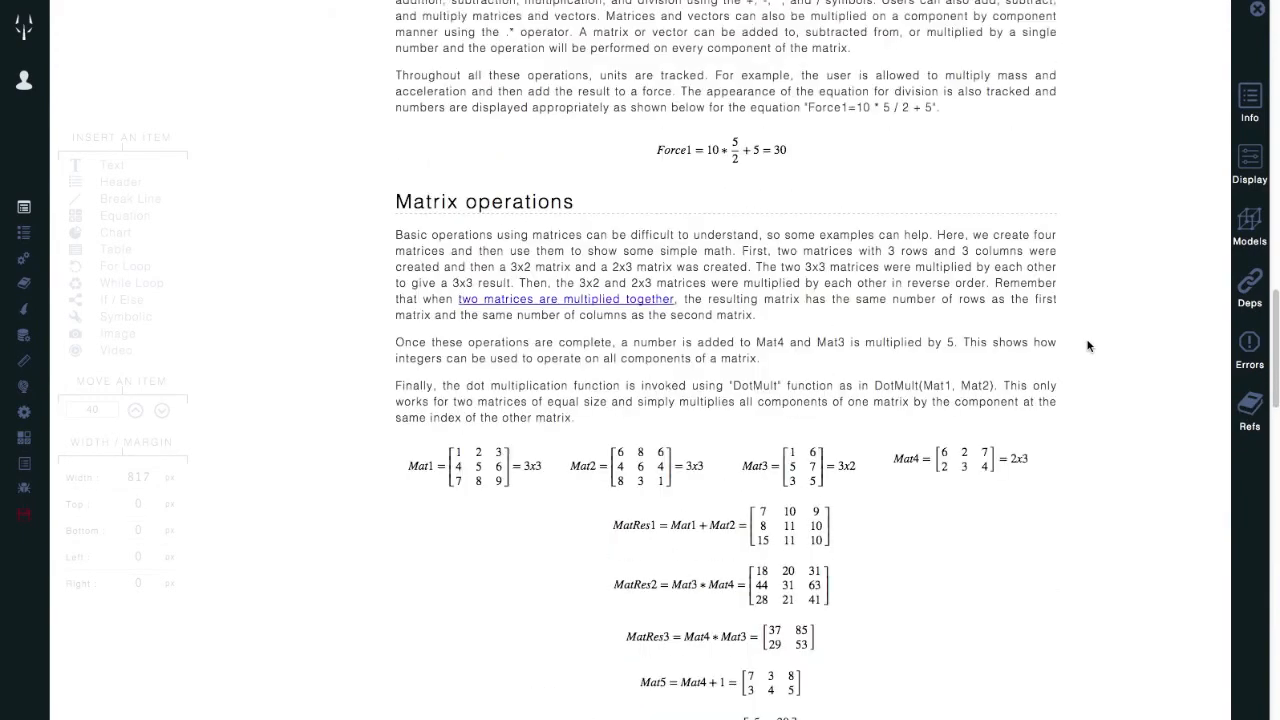
scroll(1088, 346, "up", 8)
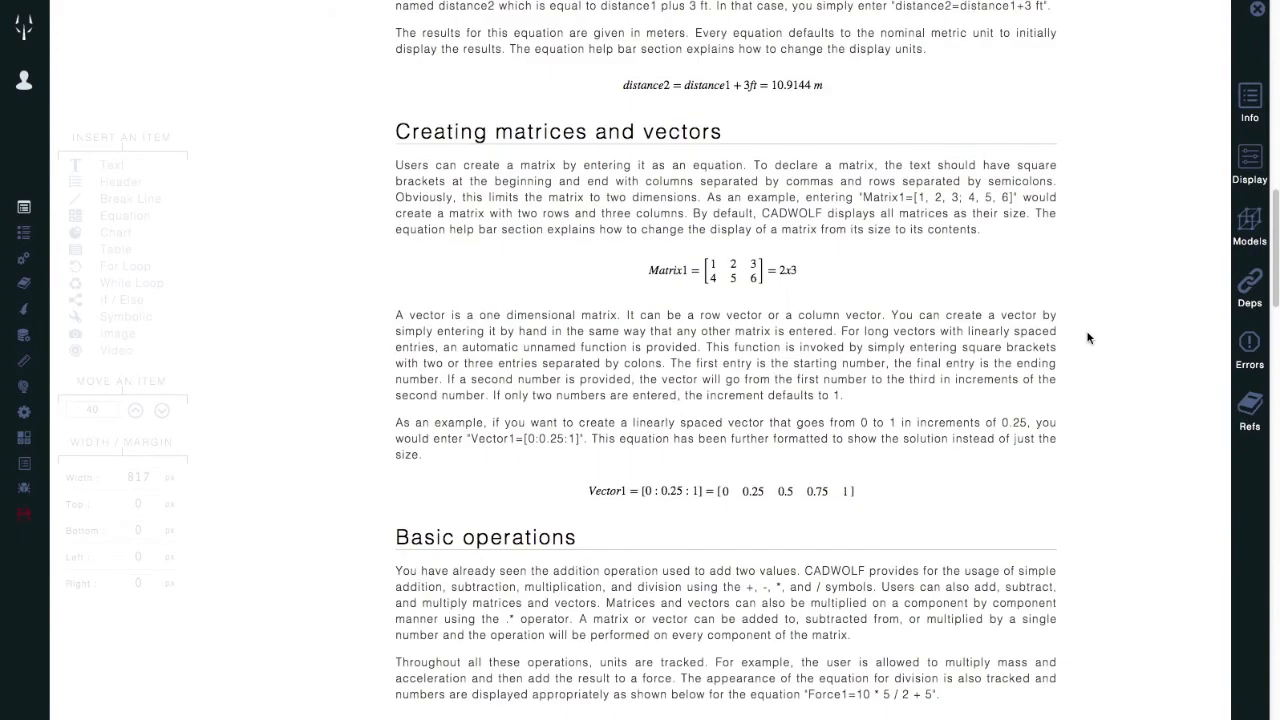
scroll(1088, 337, "up", 2)
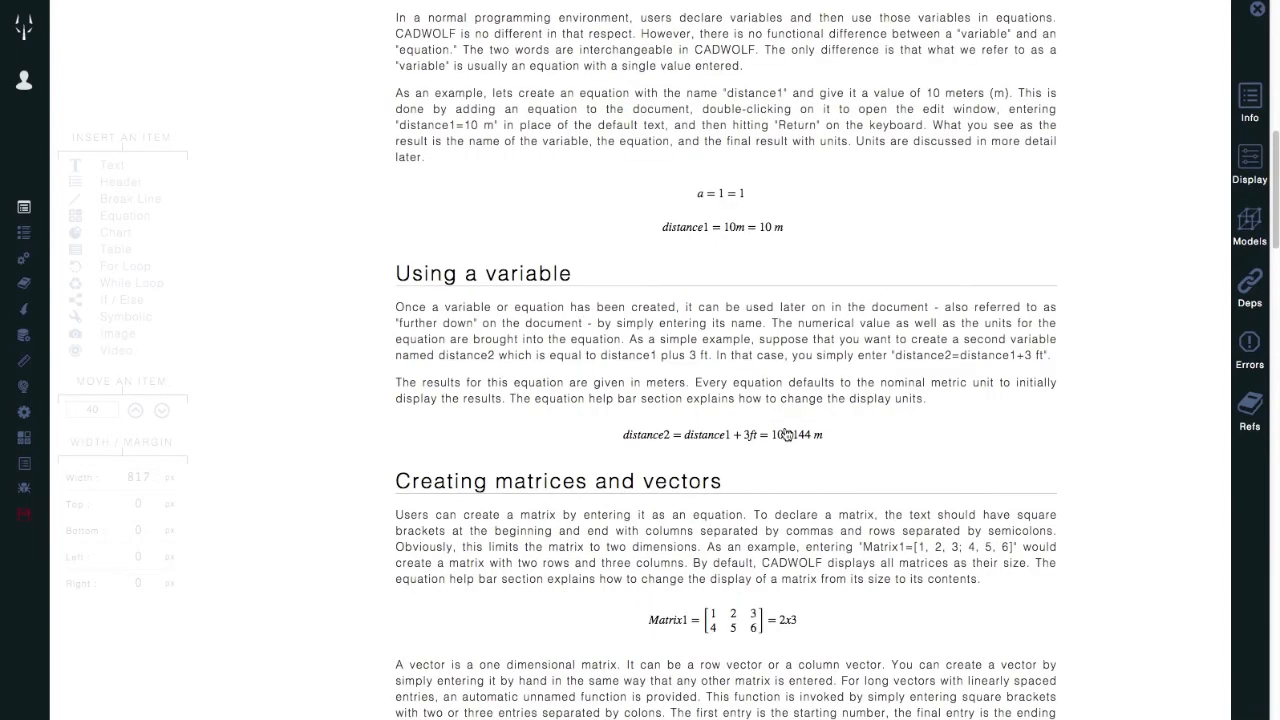
mouse_move(1036, 428)
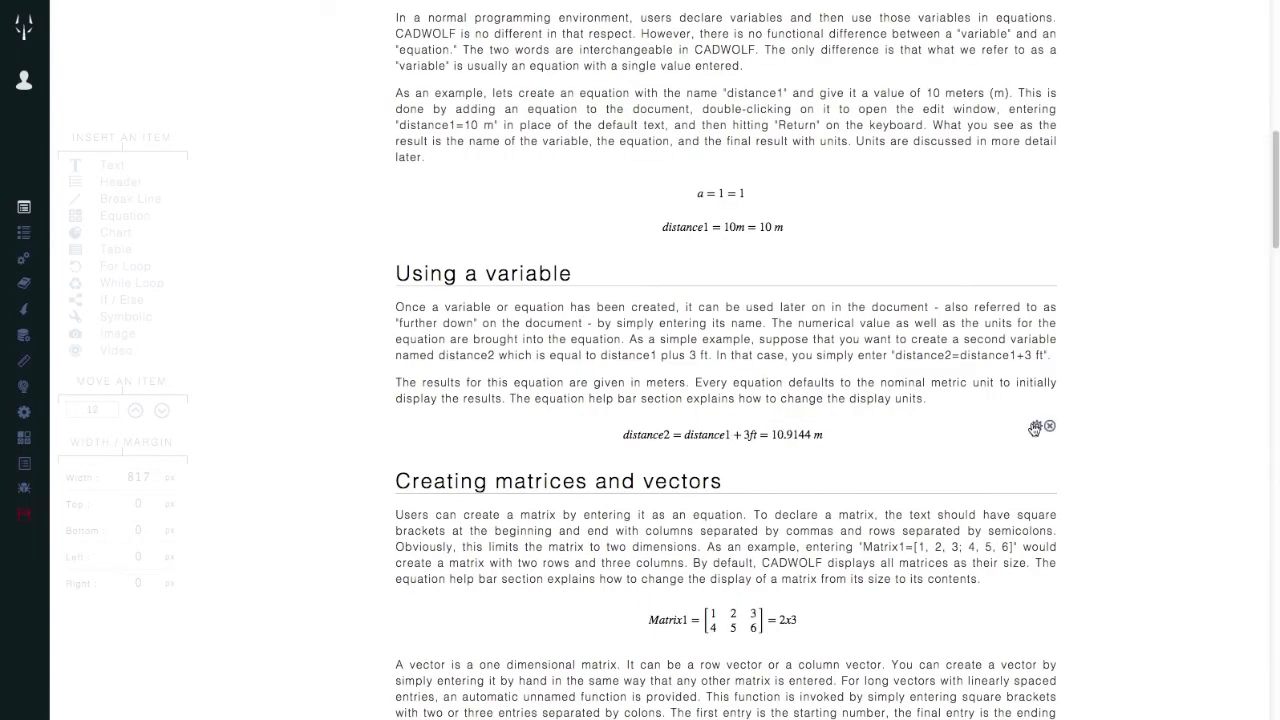
mouse_move(1240, 280)
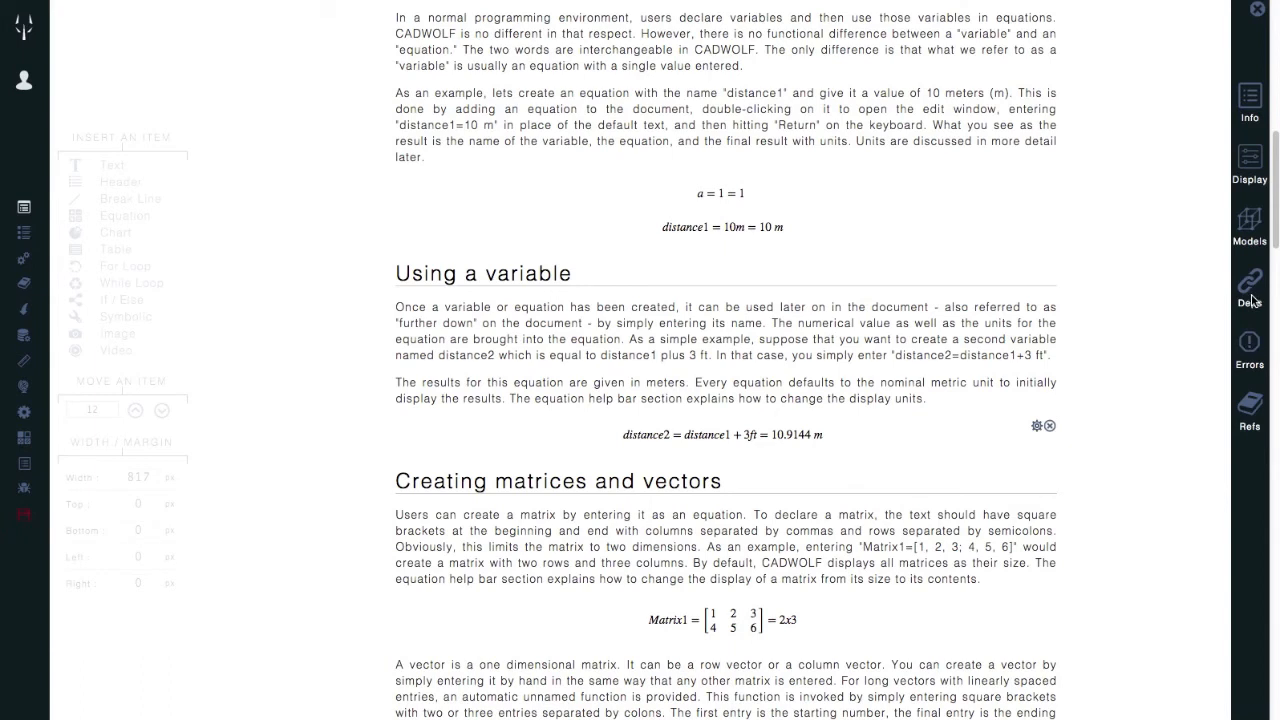
left_click(1251, 290)
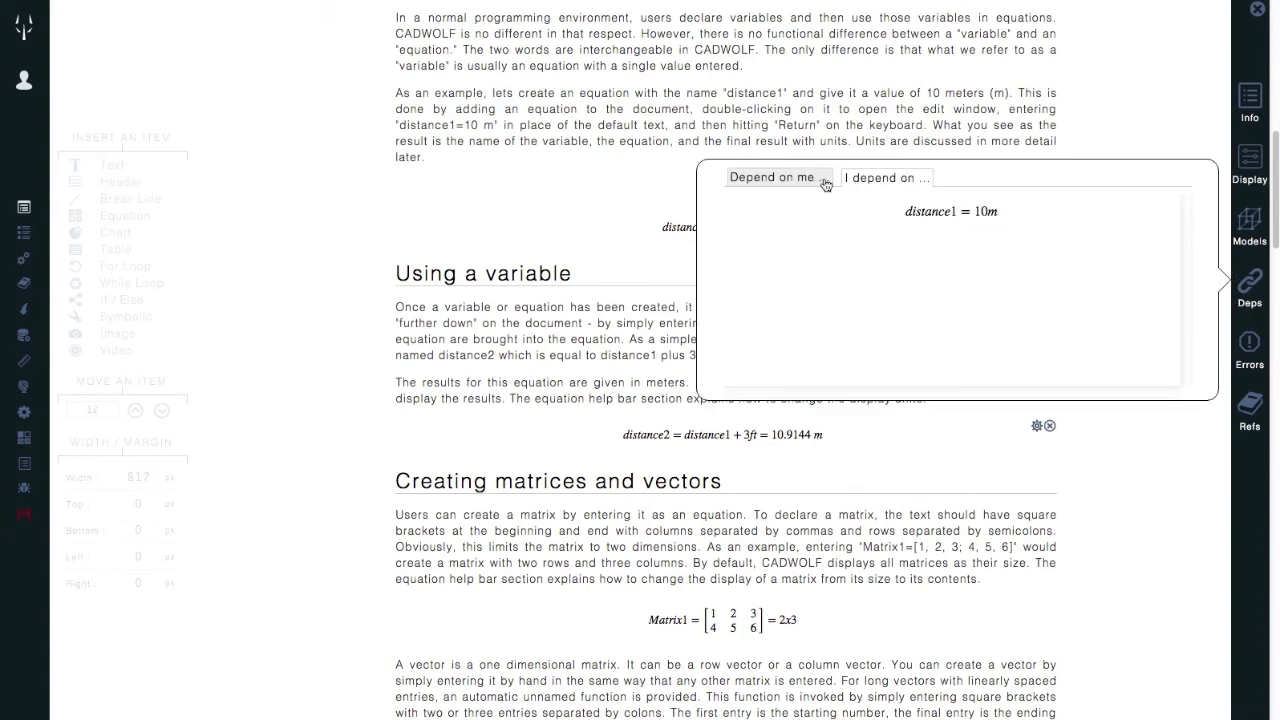
left_click(789, 185)
left_click(872, 184)
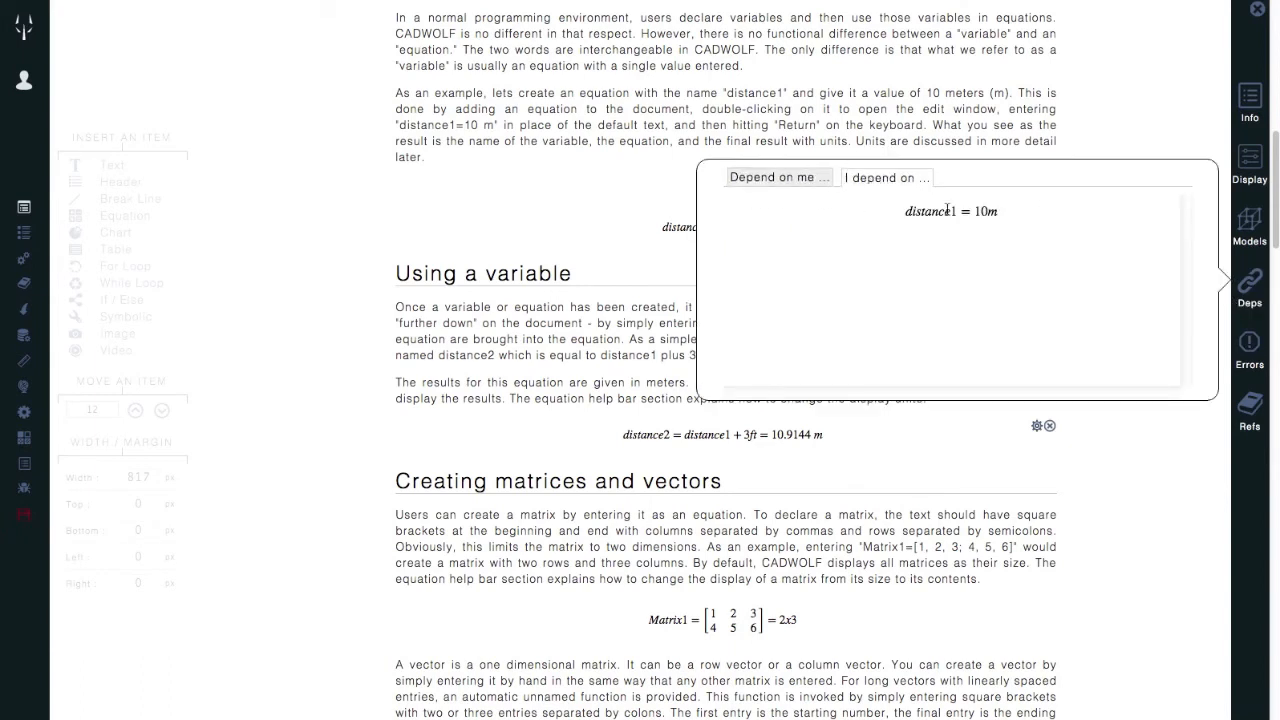